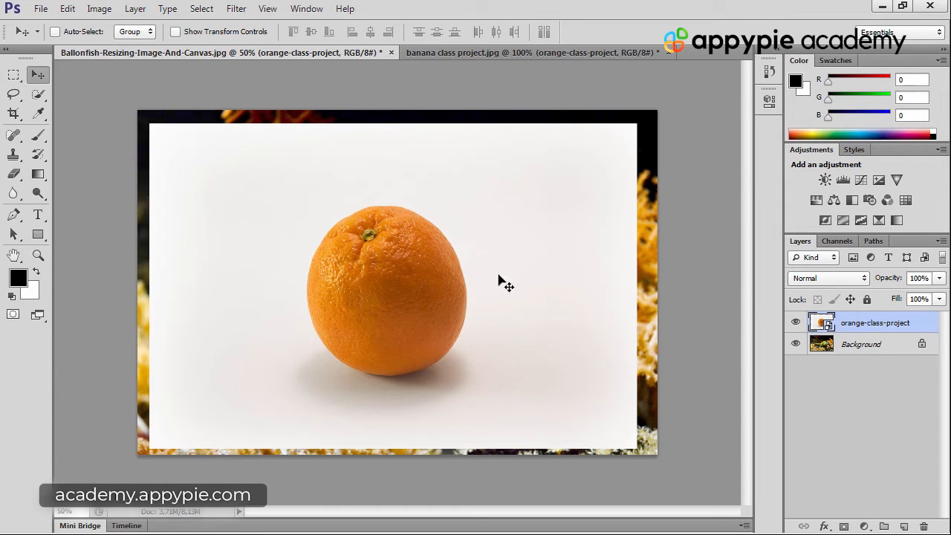
# Reposition the orange-class-project layer over the fish image so it touches the canvas's upper edge near the left side
pyautogui.moveTo(480, 291); pyautogui.dragTo(468, 272)
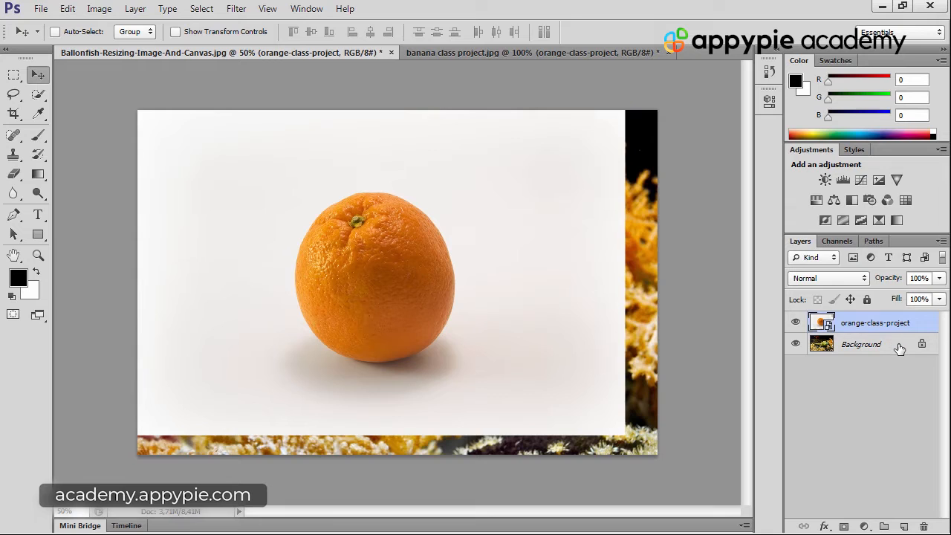
pyautogui.click(898, 346)
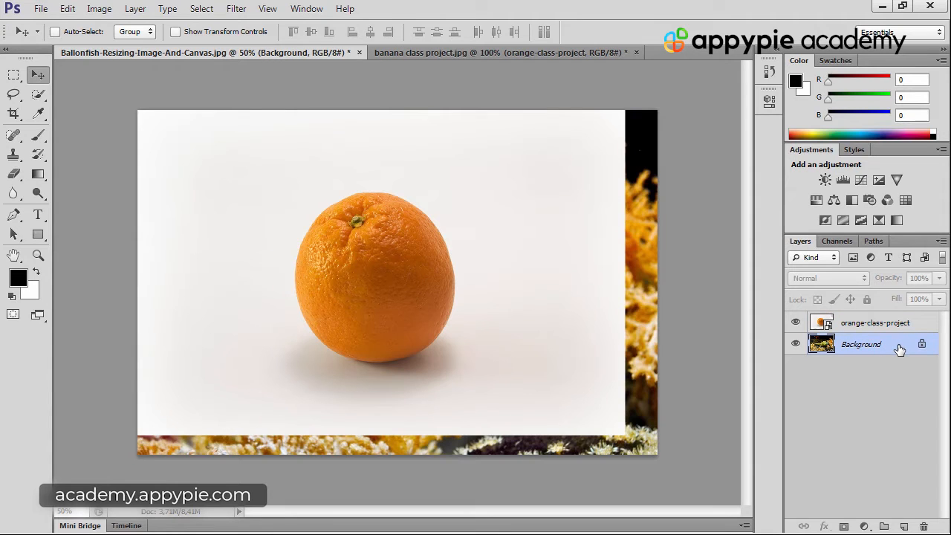
pyautogui.click(910, 325)
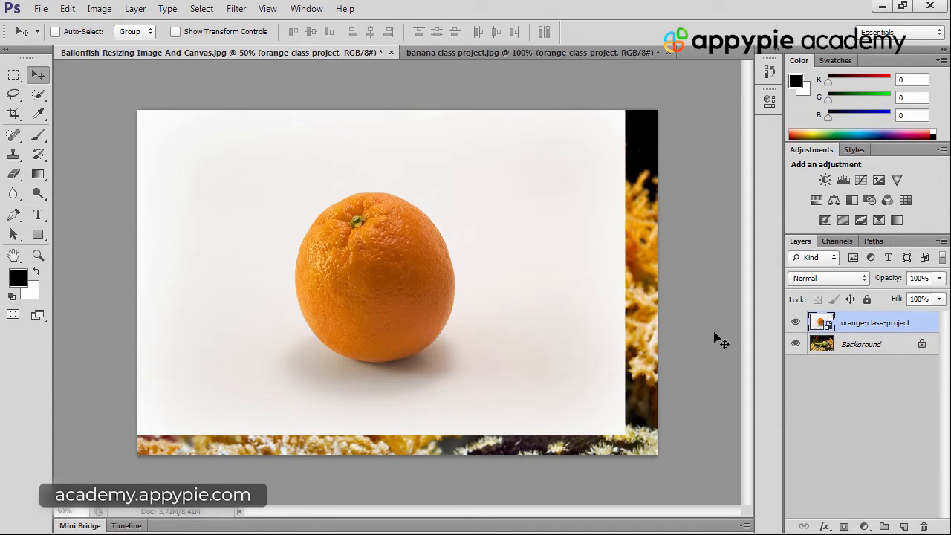
pyautogui.moveTo(417, 185)
pyautogui.mouseDown()
pyautogui.moveTo(427, 208)
pyautogui.moveTo(397, 191)
pyautogui.moveTo(405, 186)
pyautogui.mouseUp()
pyautogui.moveTo(385, 153)
pyautogui.mouseDown()
pyautogui.moveTo(399, 170)
pyautogui.moveTo(382, 159)
pyautogui.mouseUp()
pyautogui.moveTo(279, 141); pyautogui.dragTo(299, 145)
# Delete the orange-class-project layer from the fish document
pyautogui.click(890, 346)
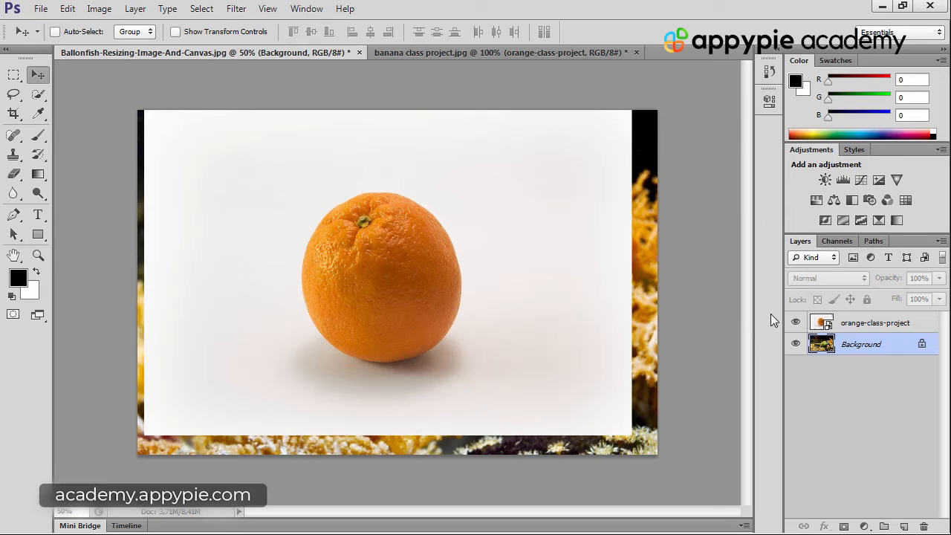
pyautogui.click(922, 324)
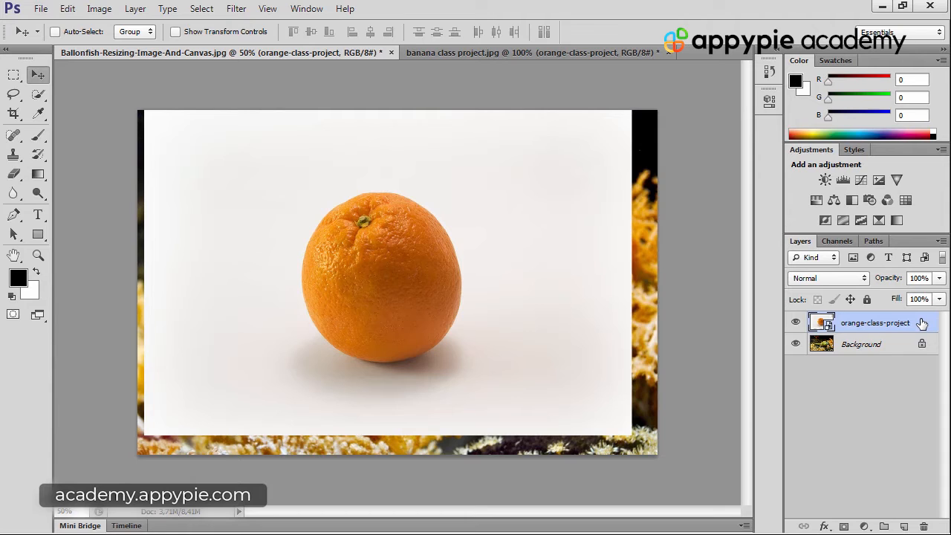
pyautogui.press('BackSpace')
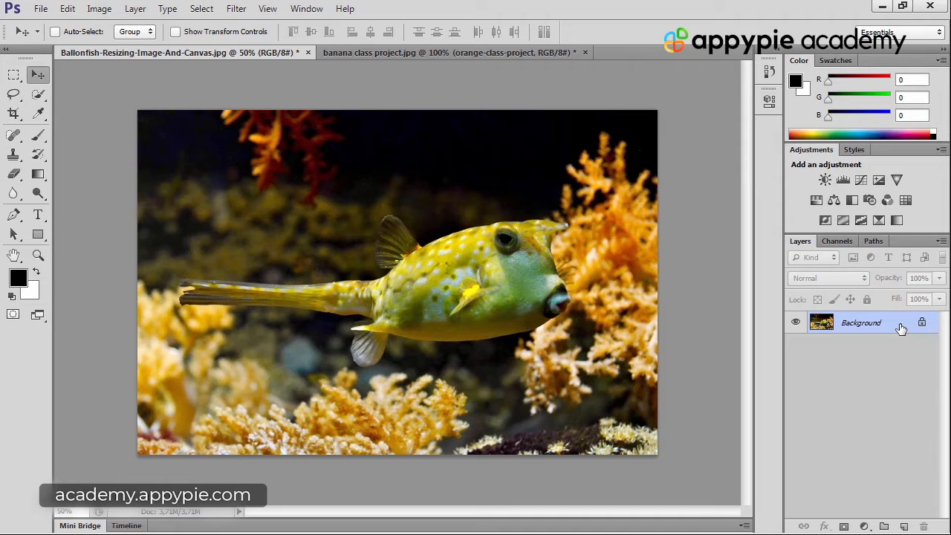
# Duplicate the Background layer and its newest copies until the fish document has four copies
pyautogui.moveTo(901, 328); pyautogui.dragTo(904, 525)
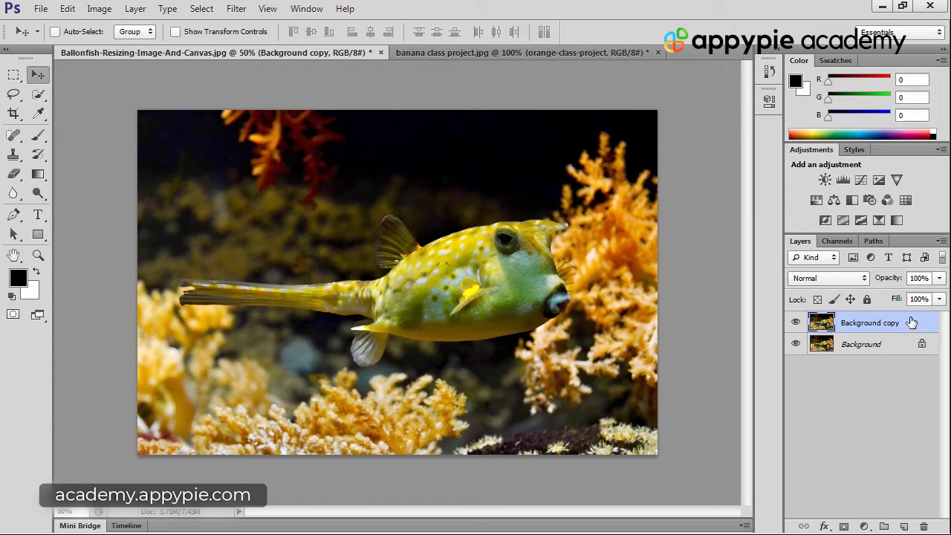
pyautogui.moveTo(912, 324); pyautogui.dragTo(904, 525)
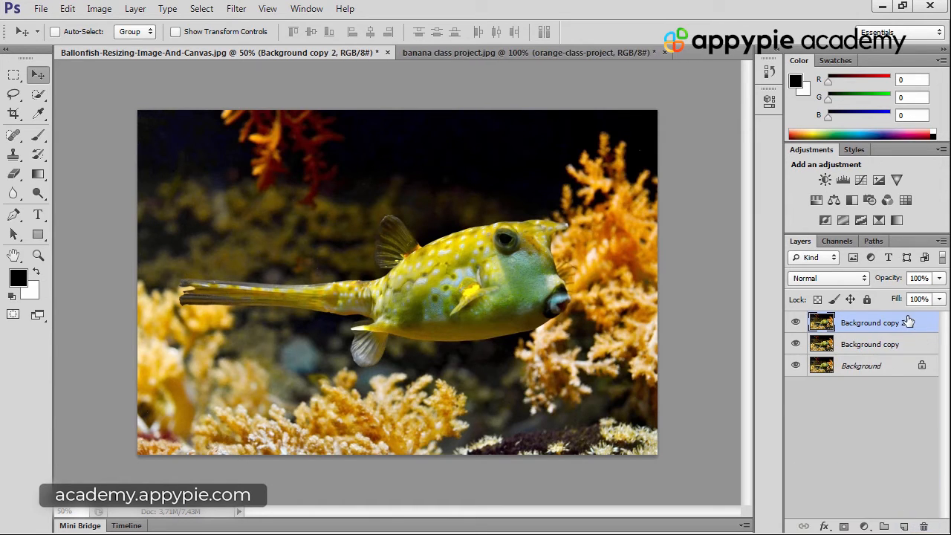
pyautogui.moveTo(909, 323); pyautogui.dragTo(905, 525)
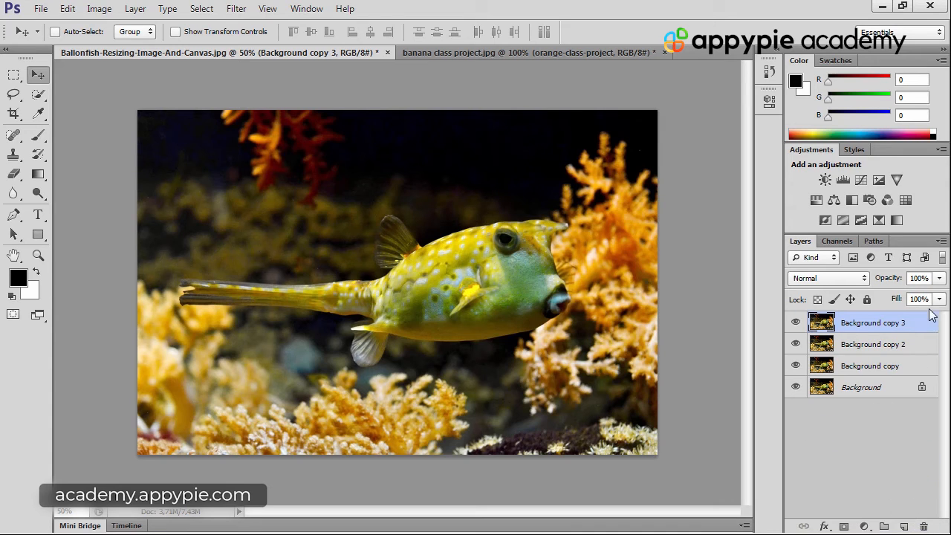
pyautogui.moveTo(921, 330); pyautogui.dragTo(904, 526)
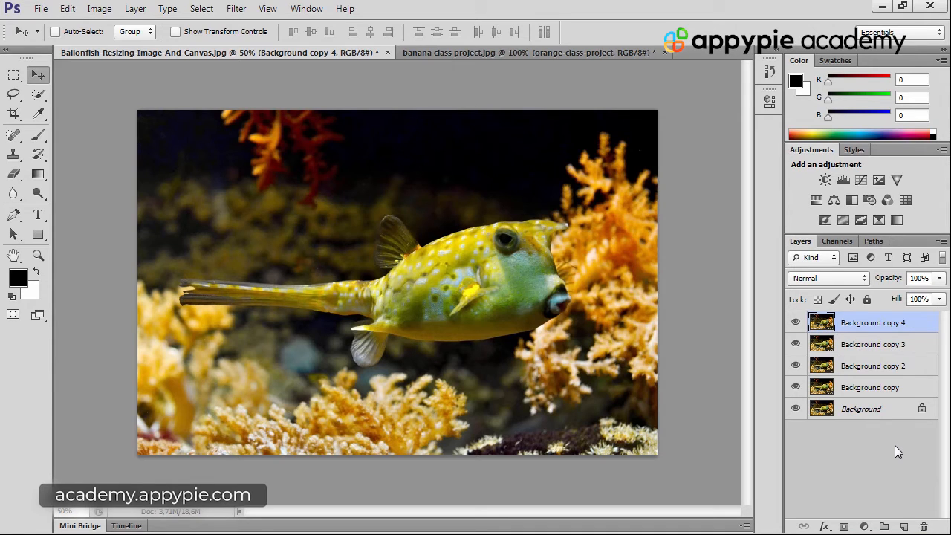
# Keep duplicating the topmost layer until there are fifteen copies of the background
pyautogui.hotkey('ctrl', 'j')
pyautogui.hotkey('ctrl', 'j')
pyautogui.hotkey('ctrl', 'j')
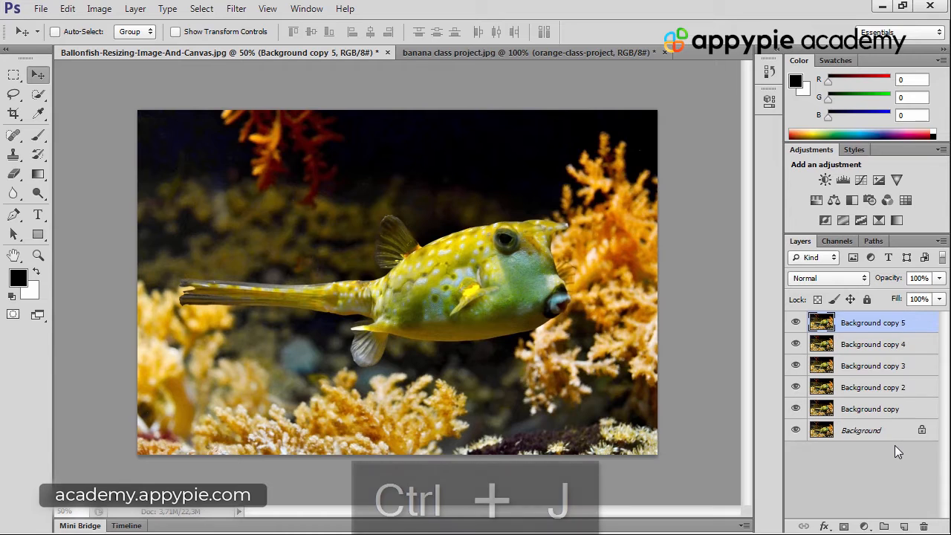
pyautogui.hotkey('ctrl', 'j')
pyautogui.hotkey('ctrl', 'j')
pyautogui.hotkey('ctrl', 'j')
pyautogui.hotkey('ctrl', 'j')
pyautogui.hotkey('ctrl', 'j')
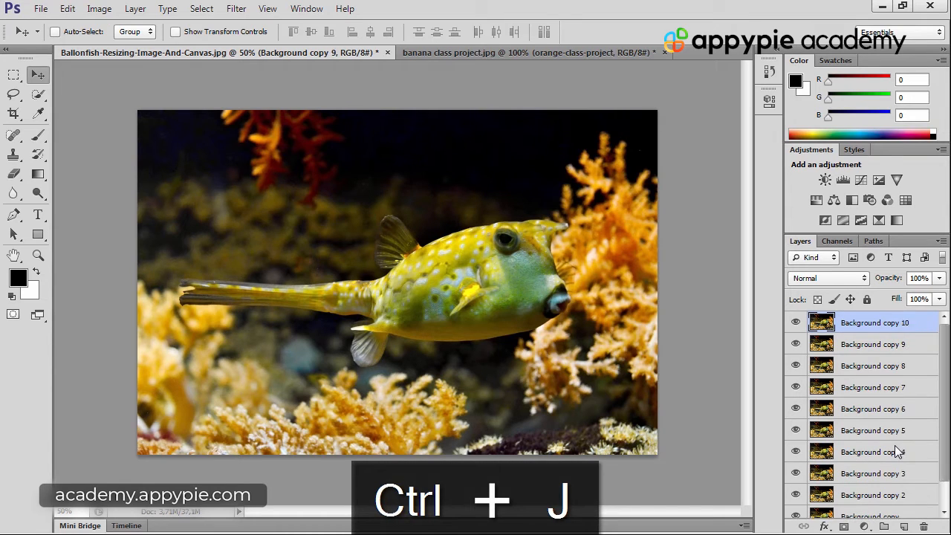
pyautogui.hotkey('ctrl', 'j')
pyautogui.hotkey('ctrl', 'j')
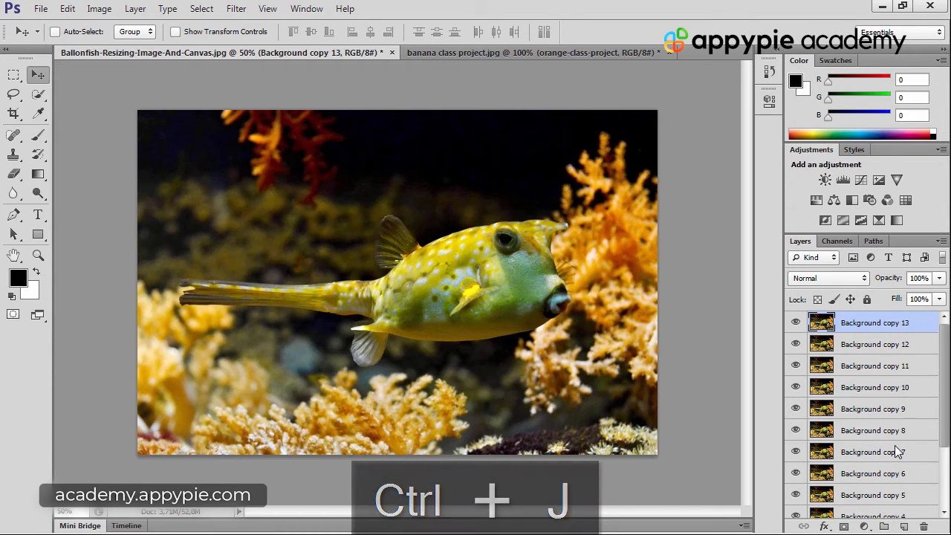
pyautogui.hotkey('ctrl', 'j')
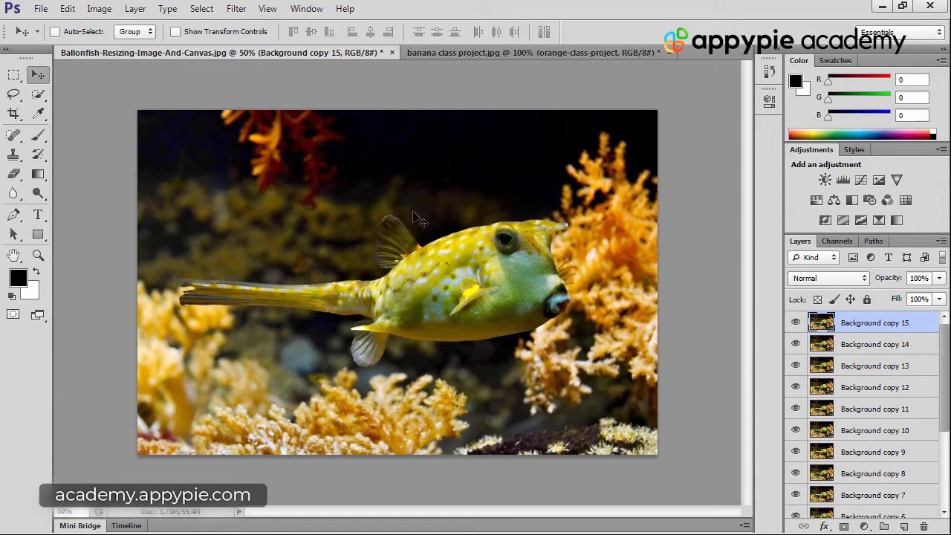
pyautogui.click(135, 8)
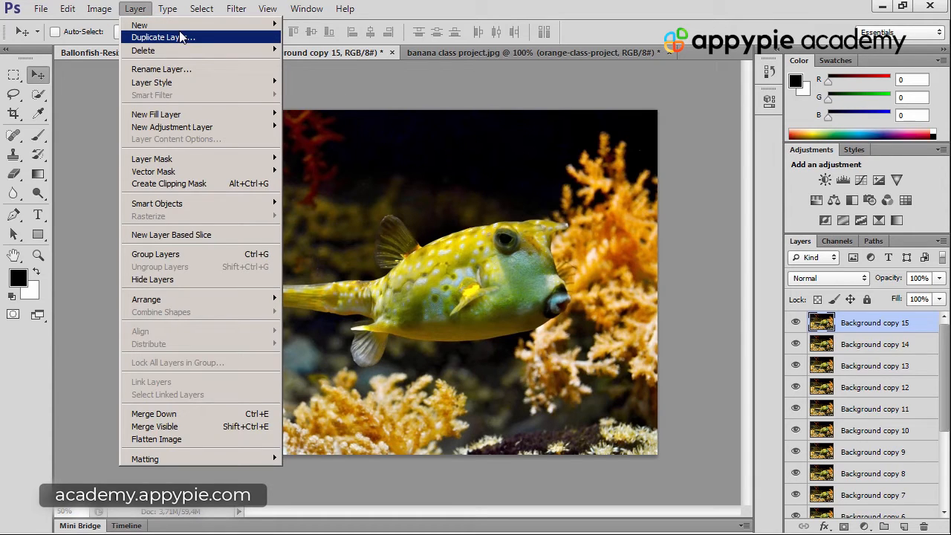
pyautogui.moveTo(185, 26)
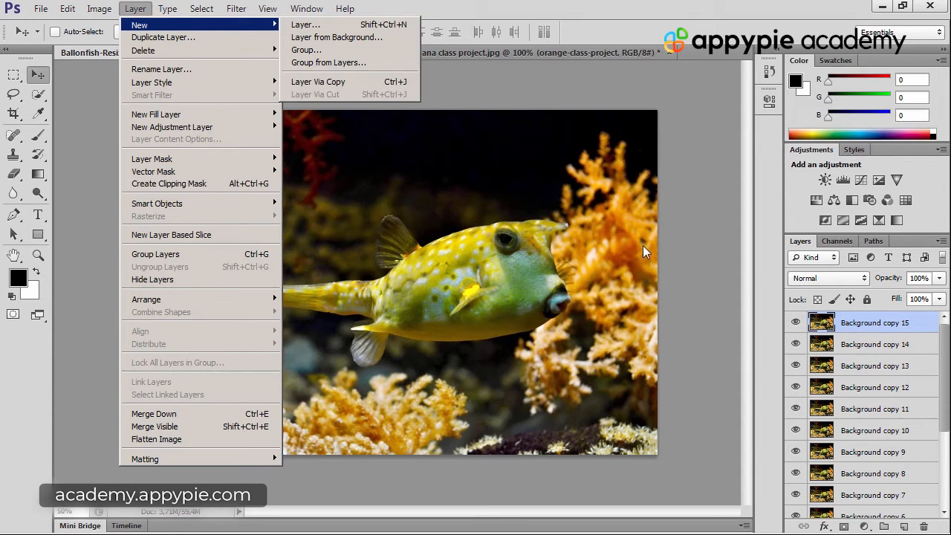
pyautogui.press('Escape')
pyautogui.press('Escape')
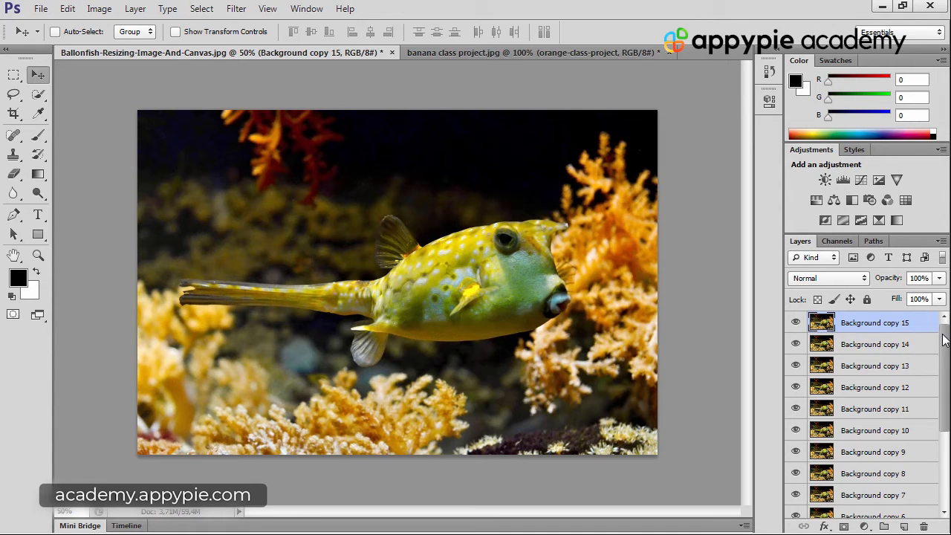
# Select the layers Background copy 15 through Background copy 11 as one range, and reselect the same layers one by one
pyautogui.moveTo(944, 338); pyautogui.dragTo(903, 360)
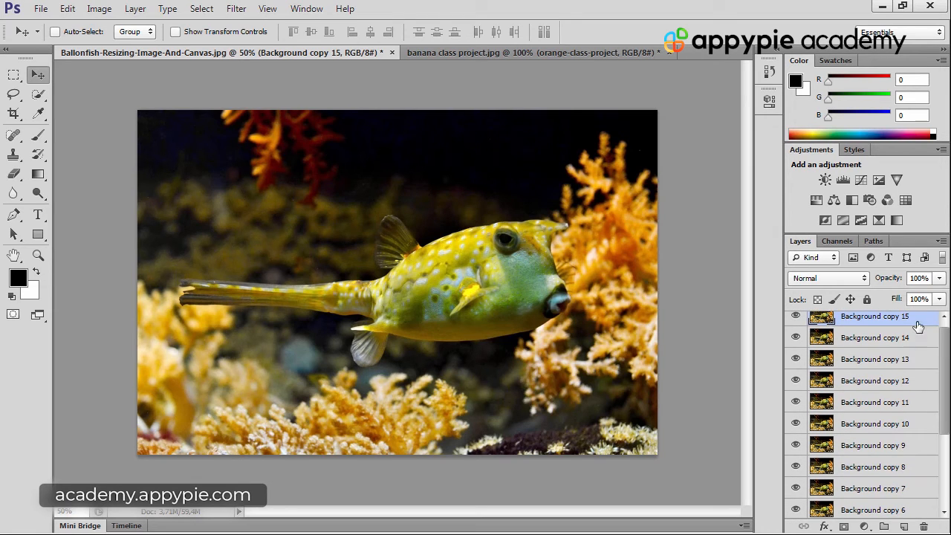
pyautogui.keyDown('shift'); pyautogui.click(922, 402); pyautogui.keyUp('shift')
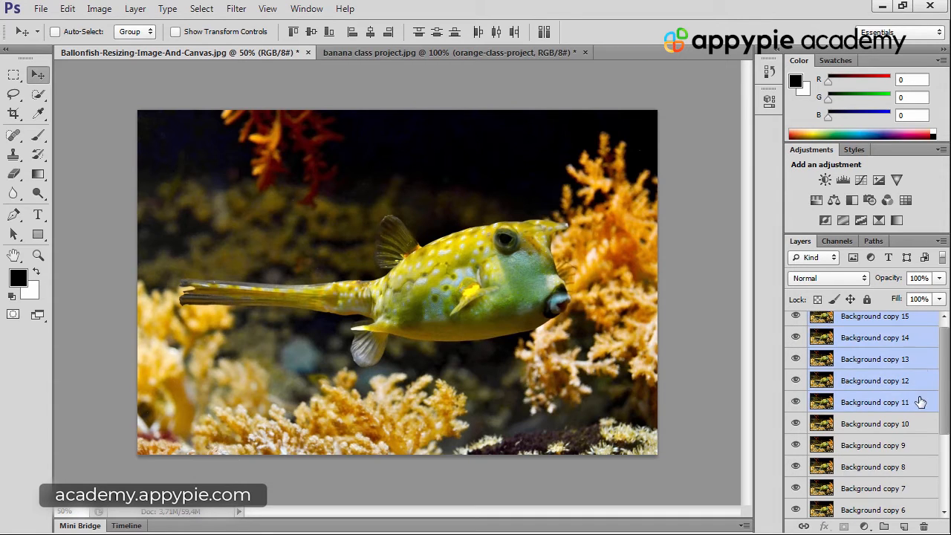
pyautogui.click(922, 321)
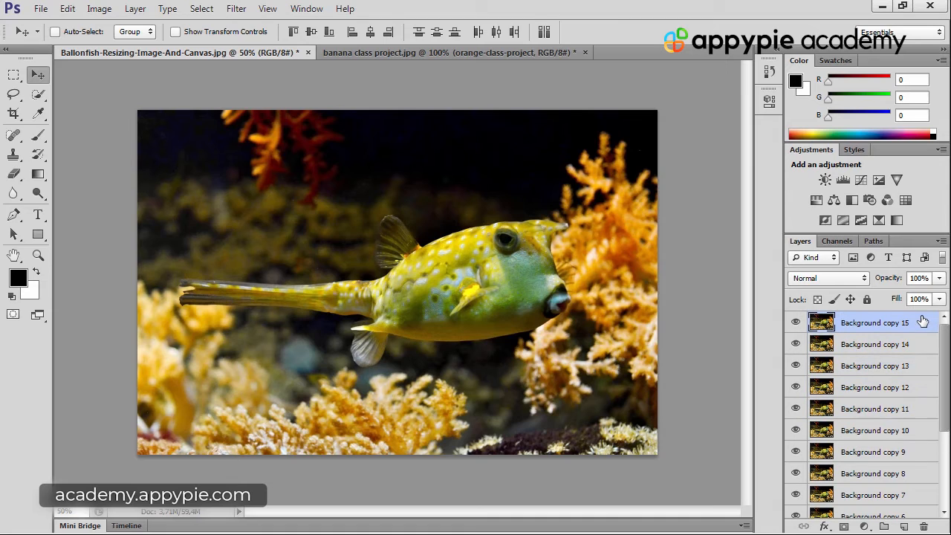
pyautogui.keyDown('ctrl'); pyautogui.click(925, 366); pyautogui.keyUp('ctrl')
pyautogui.keyDown('ctrl'); pyautogui.click(920, 409); pyautogui.keyUp('ctrl')
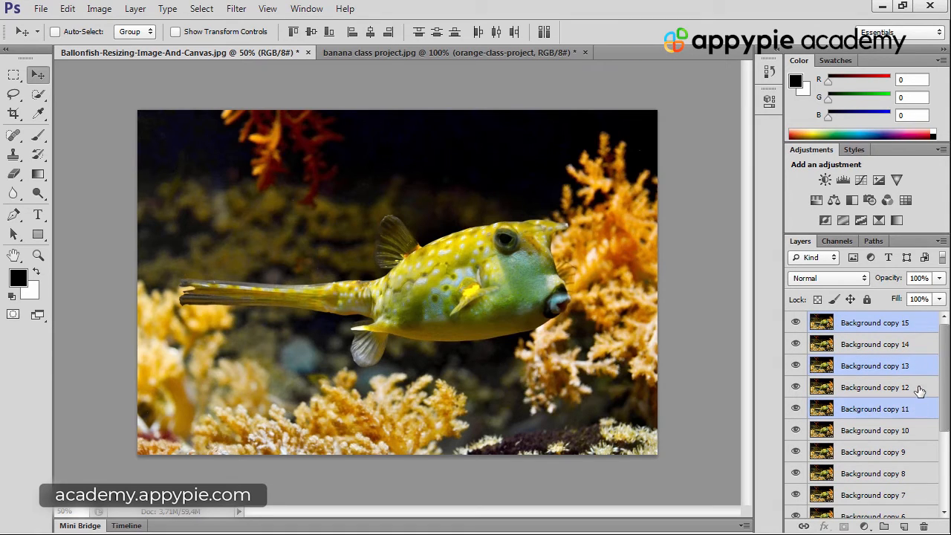
pyautogui.keyDown('ctrl'); pyautogui.click(918, 388); pyautogui.keyUp('ctrl')
pyautogui.keyDown('ctrl'); pyautogui.click(917, 345); pyautogui.keyUp('ctrl')
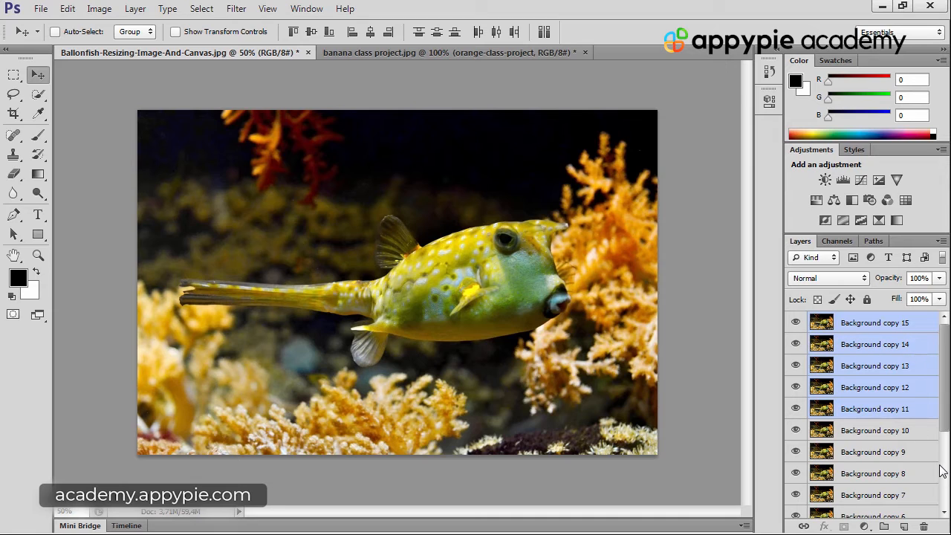
# Delete all layers from Background copy 2 up to Background copy 15, keeping only Background copy and Background
pyautogui.keyDown('ctrl'); pyautogui.click(914, 471); pyautogui.keyUp('ctrl')
pyautogui.moveTo(944, 387); pyautogui.dragTo(942, 456)
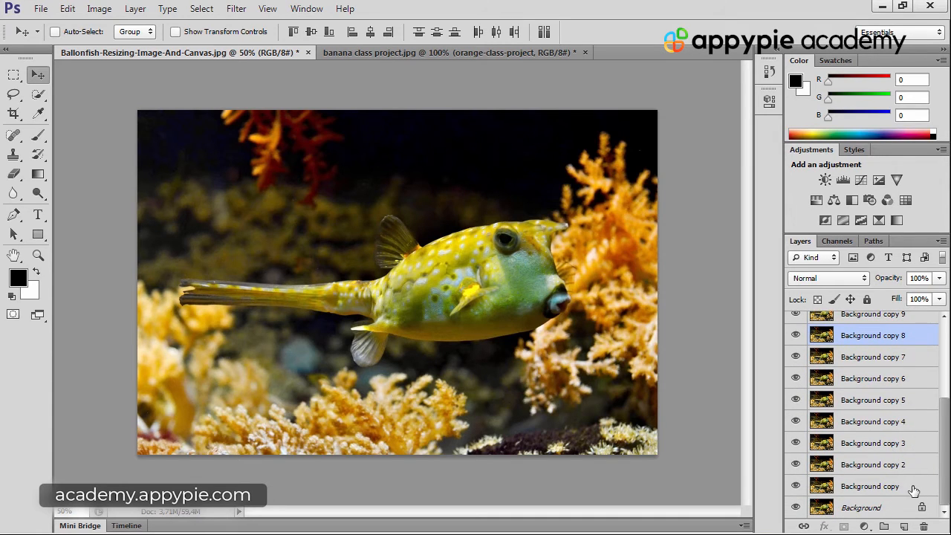
pyautogui.click(915, 489)
pyautogui.click(916, 467)
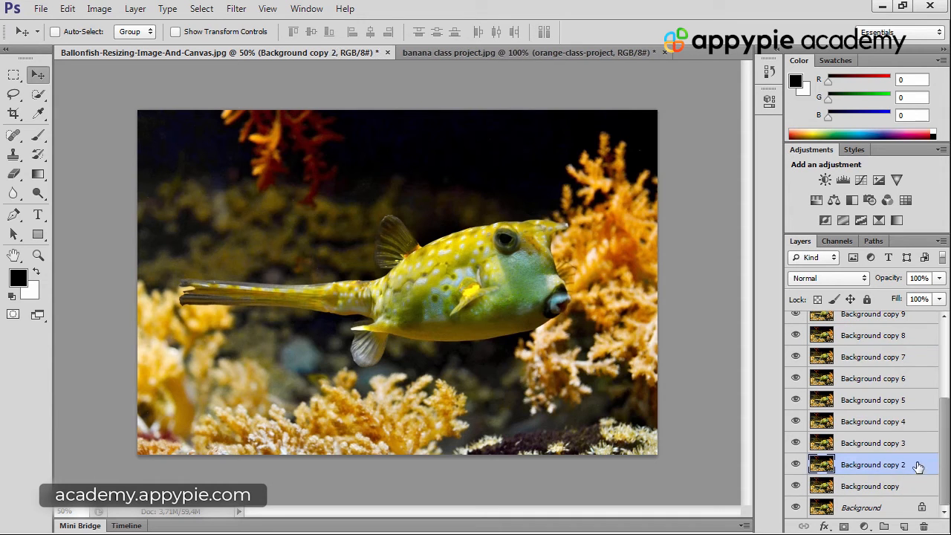
pyautogui.moveTo(942, 462); pyautogui.dragTo(936, 368)
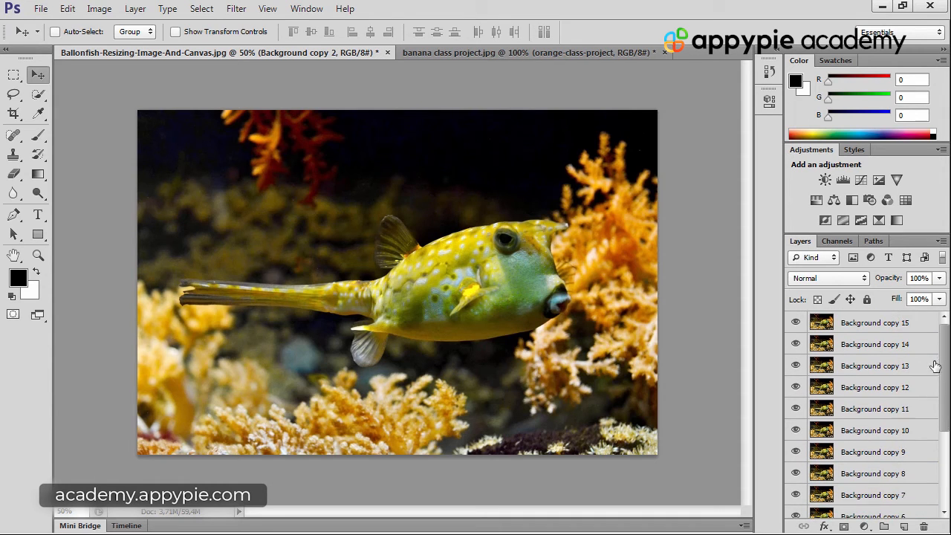
pyautogui.keyDown('shift'); pyautogui.click(922, 324); pyautogui.keyUp('shift')
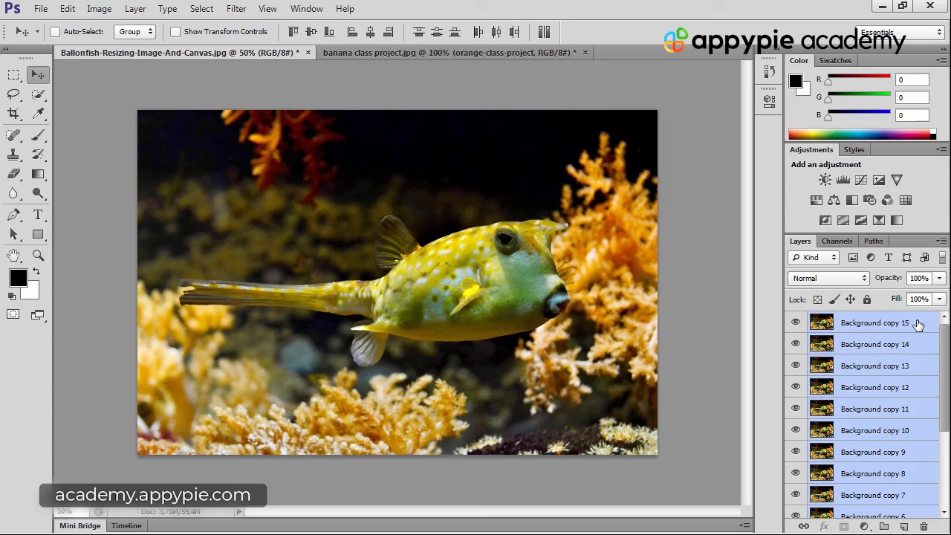
pyautogui.press('BackSpace')
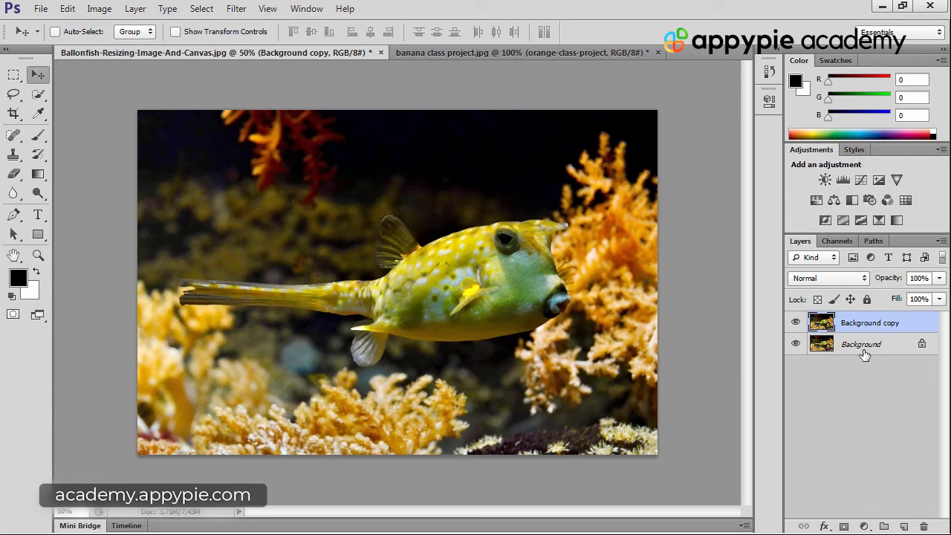
# Select the Background layer and check the Gradient and Paint Bucket tools before returning to the Move tool
pyautogui.click(889, 347)
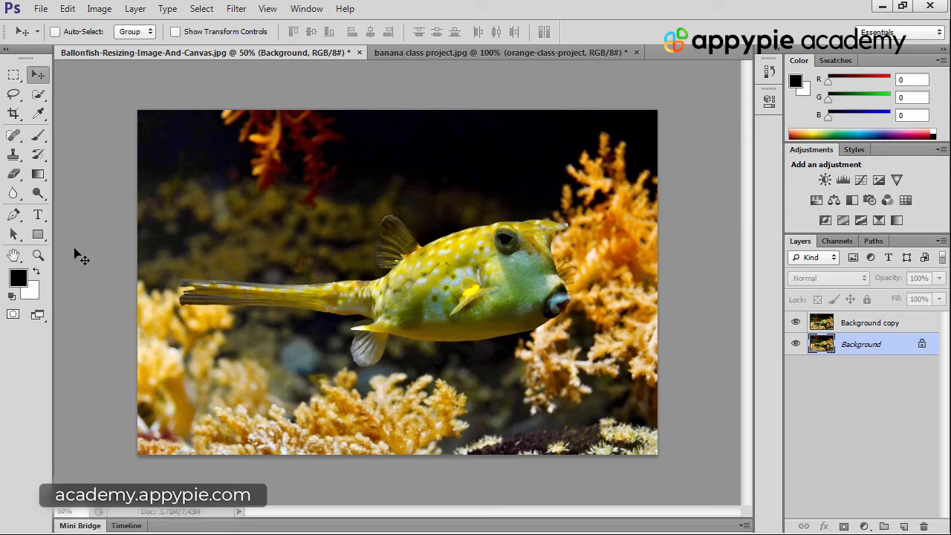
pyautogui.click(40, 172)
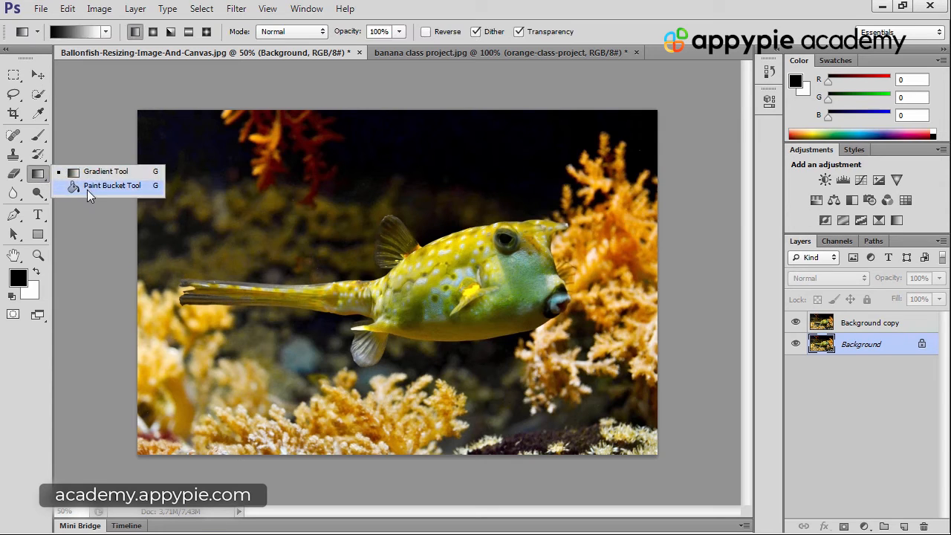
pyautogui.click(34, 175)
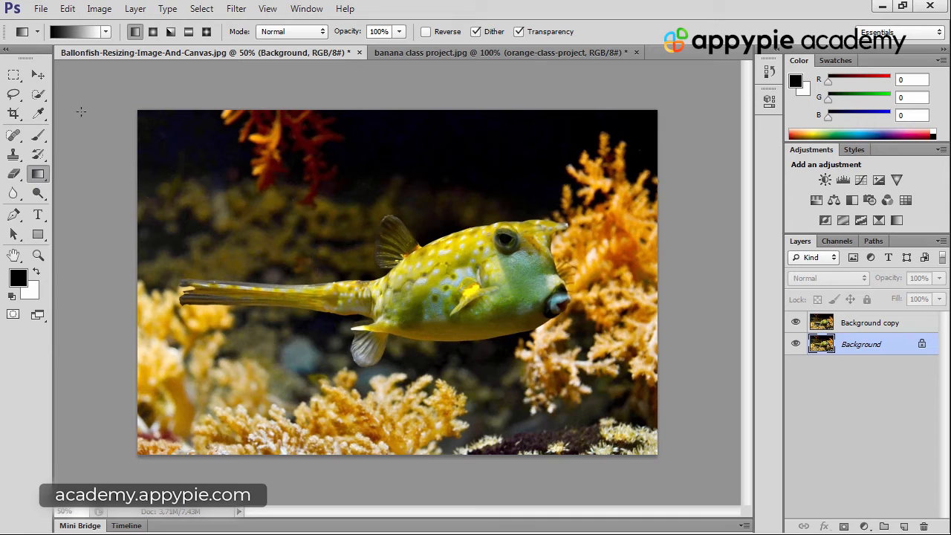
pyautogui.click(38, 75)
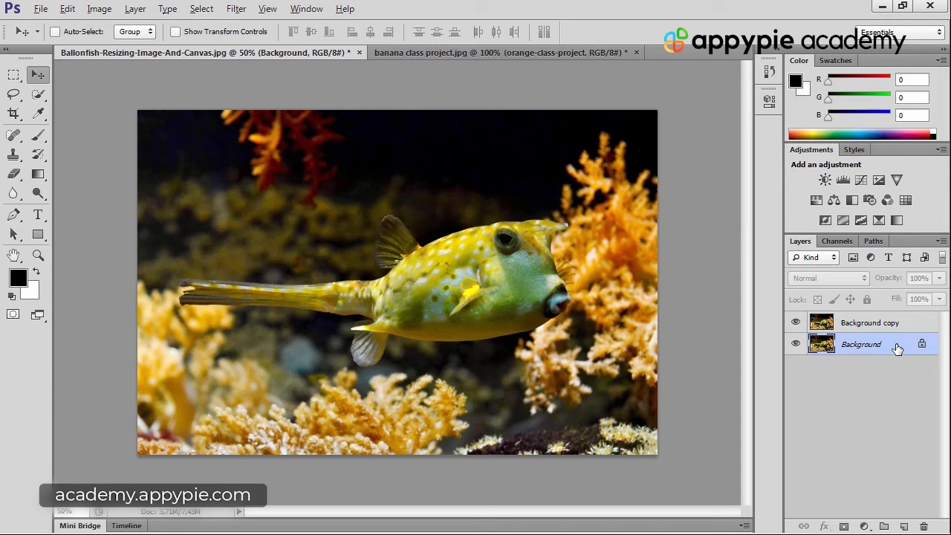
# Fill the Background layer with black and hide the Background copy layer, replacing the fill with the white background color
pyautogui.hotkey('alt', 'BackSpace')
pyautogui.click(796, 324)
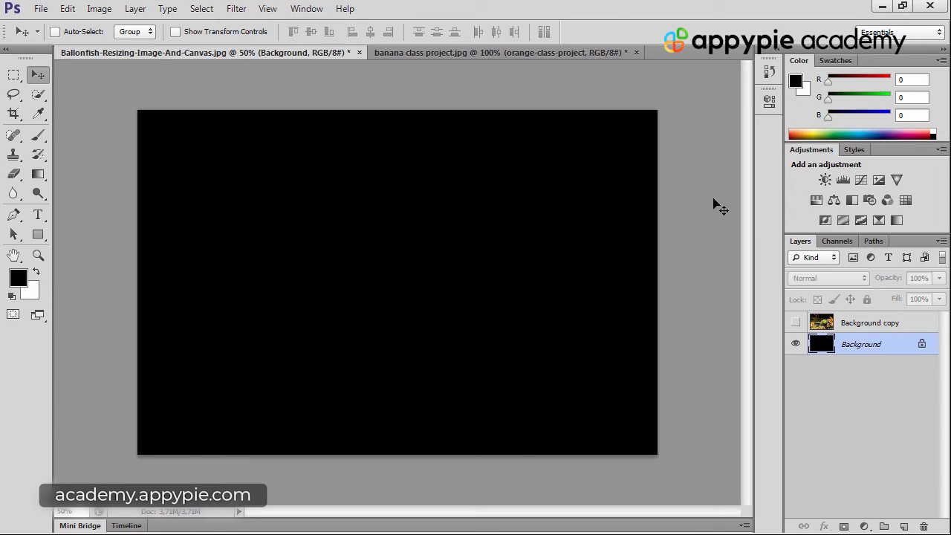
pyautogui.hotkey('ctrl', 'BackSpace')
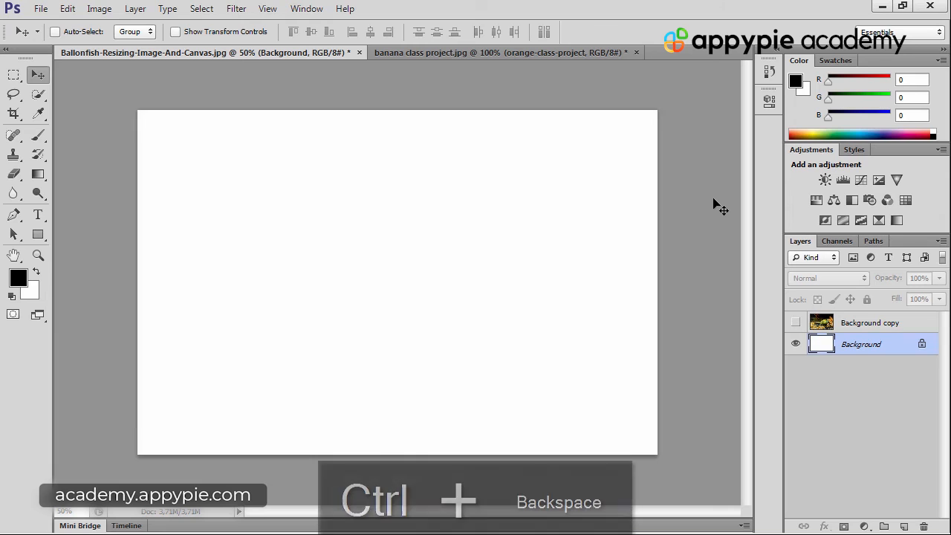
# Set the foreground color to dark blue 1e2f93 and fill the Background layer with it
pyautogui.click(19, 279)
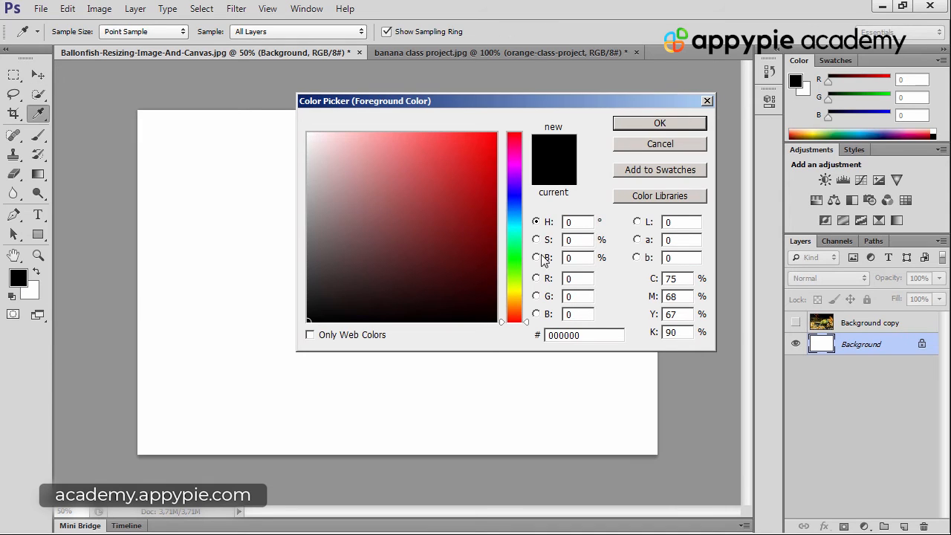
pyautogui.click(514, 200)
pyautogui.click(458, 212)
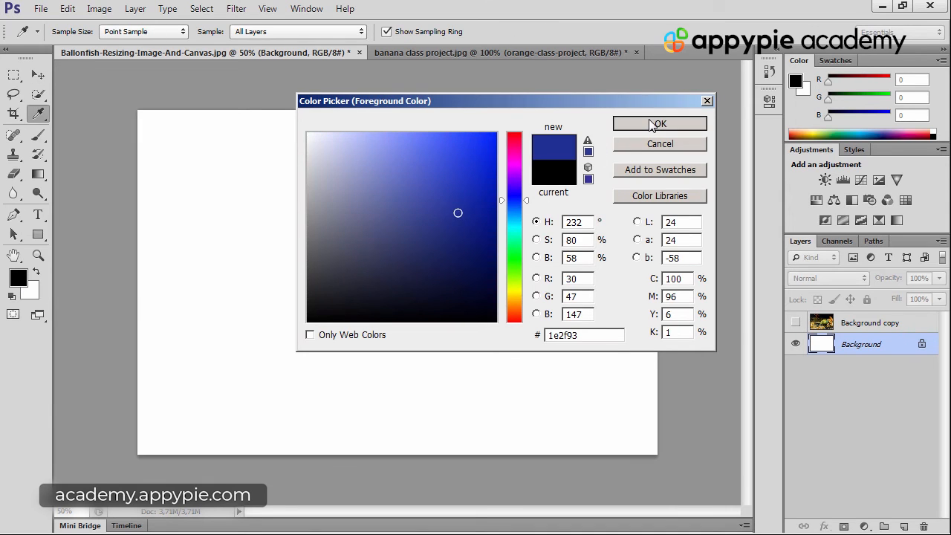
pyautogui.click(657, 122)
pyautogui.hotkey('alt', 'BackSpace')
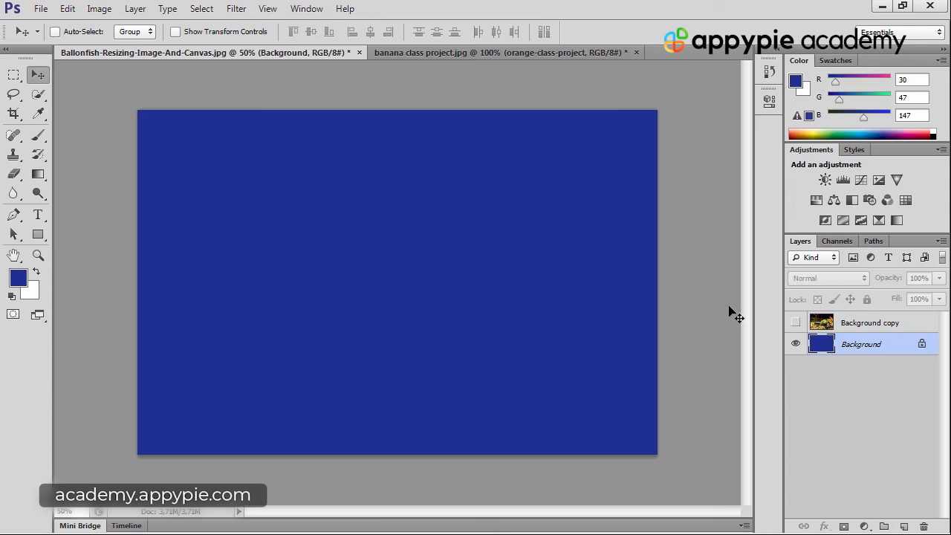
# Show the Background copy layer again and make it the active layer
pyautogui.click(796, 323)
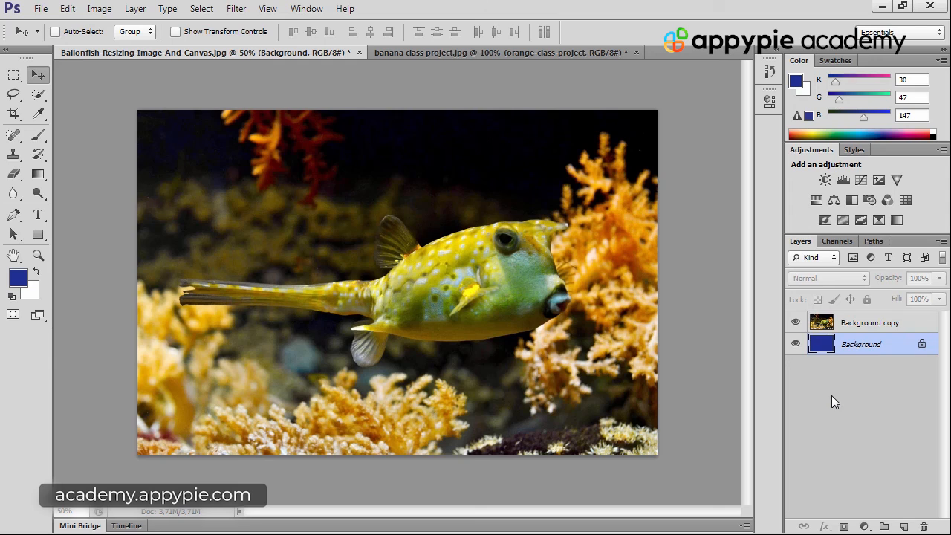
pyautogui.click(911, 327)
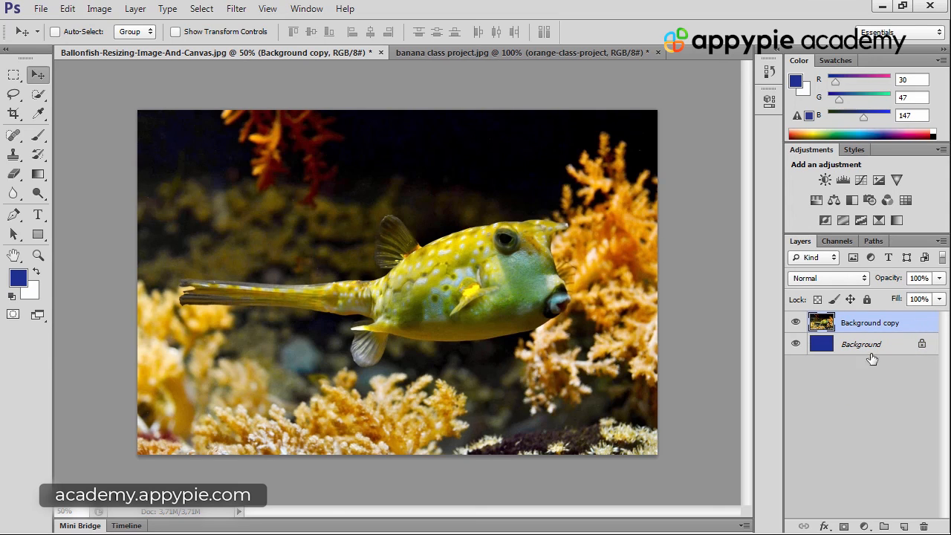